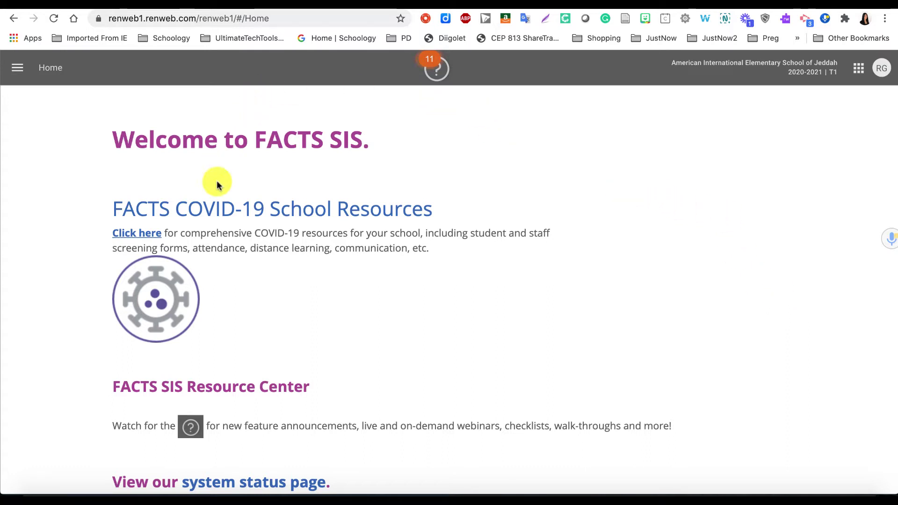
- Go to the Classroom area and list the classes by term T1
click(17, 67)
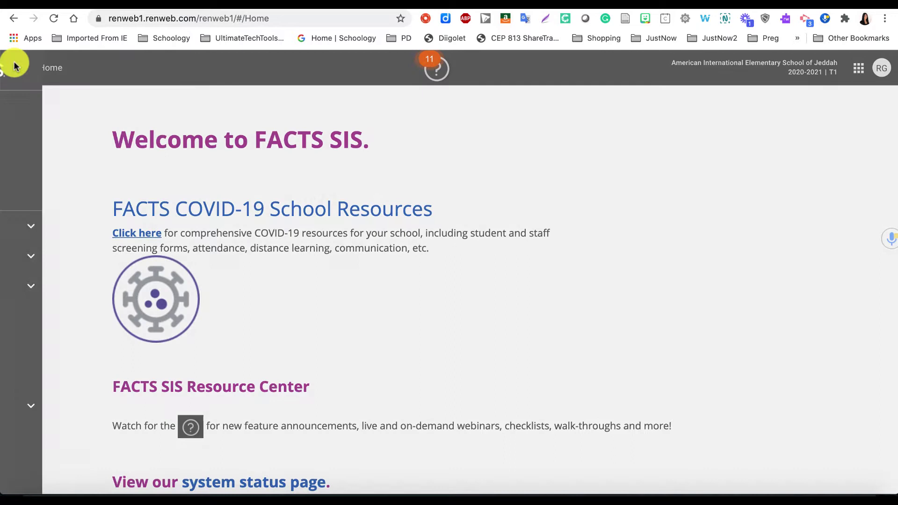
click(17, 136)
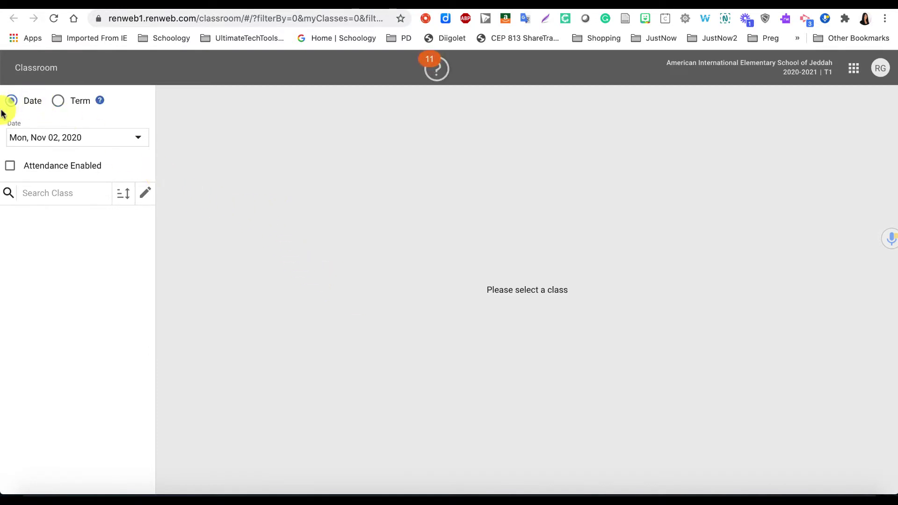
click(61, 103)
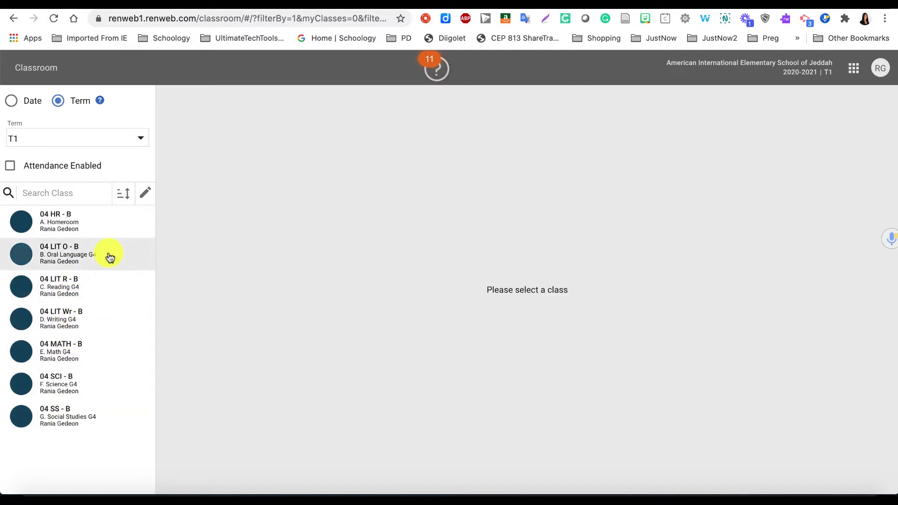
- Open the 04 HR - B homeroom class and bring up its Report Card grade grid
click(95, 233)
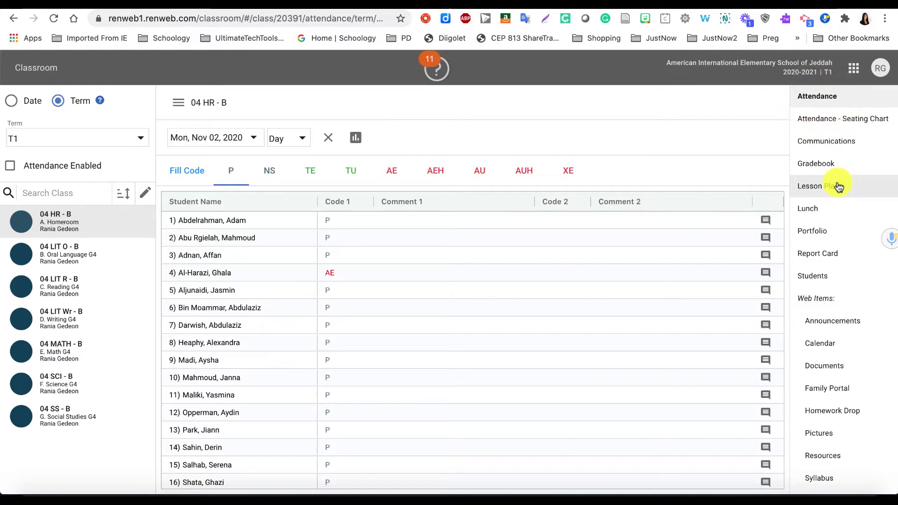
click(816, 253)
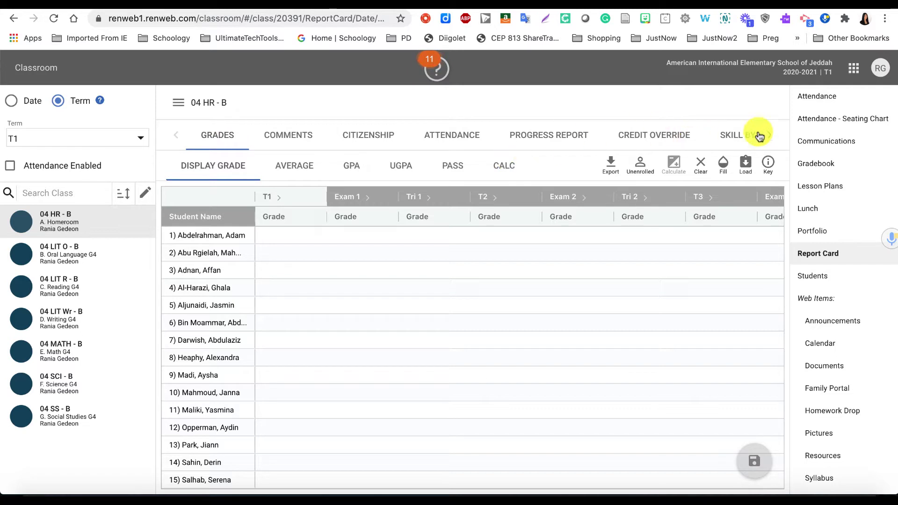
- Show the Skill by Subject view for T1 with the skill 'Works well independently' selected
click(773, 137)
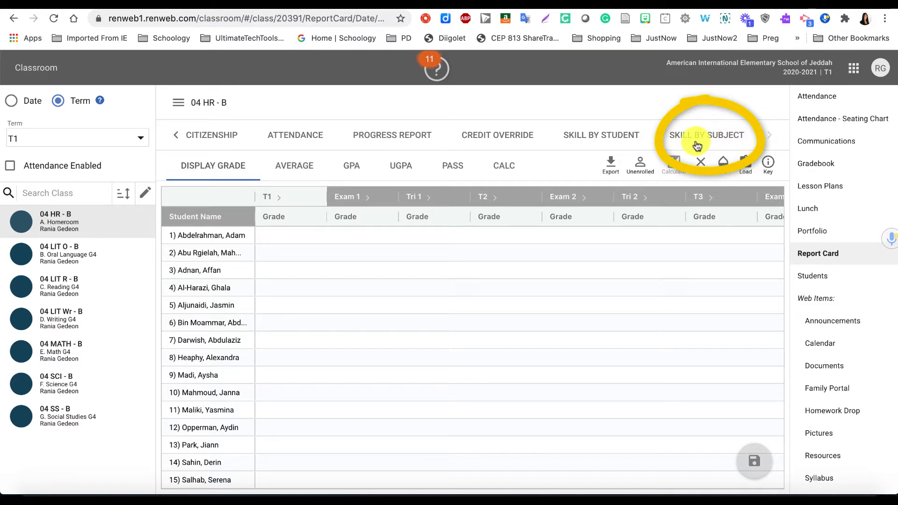
click(697, 145)
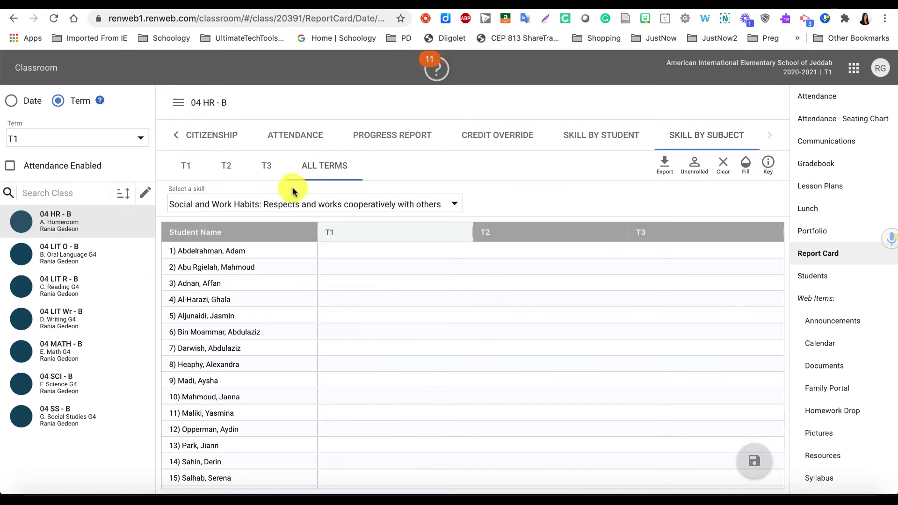
click(184, 166)
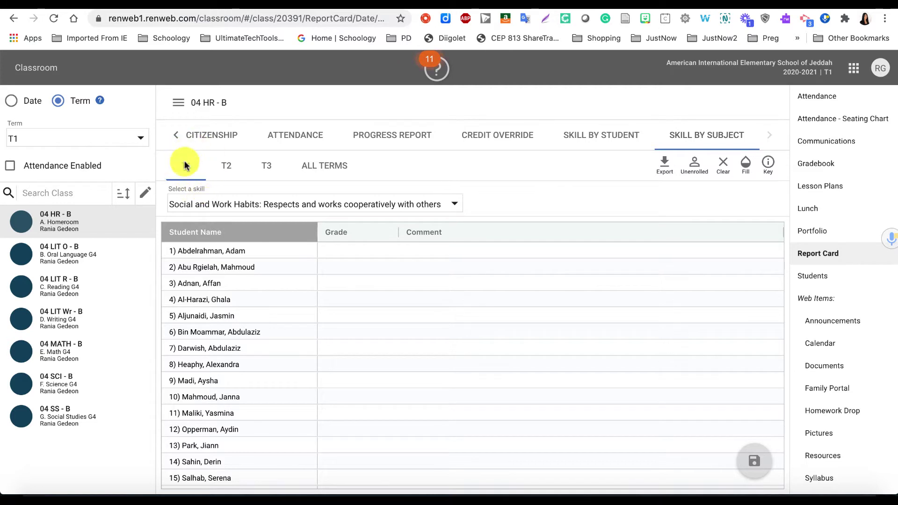
click(249, 208)
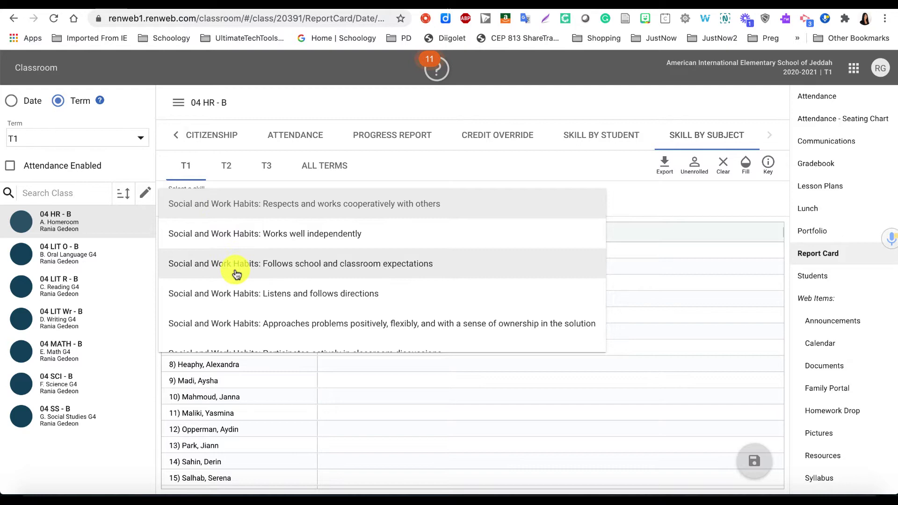
scroll(235, 267, down, 1)
scroll(236, 272, up, 1)
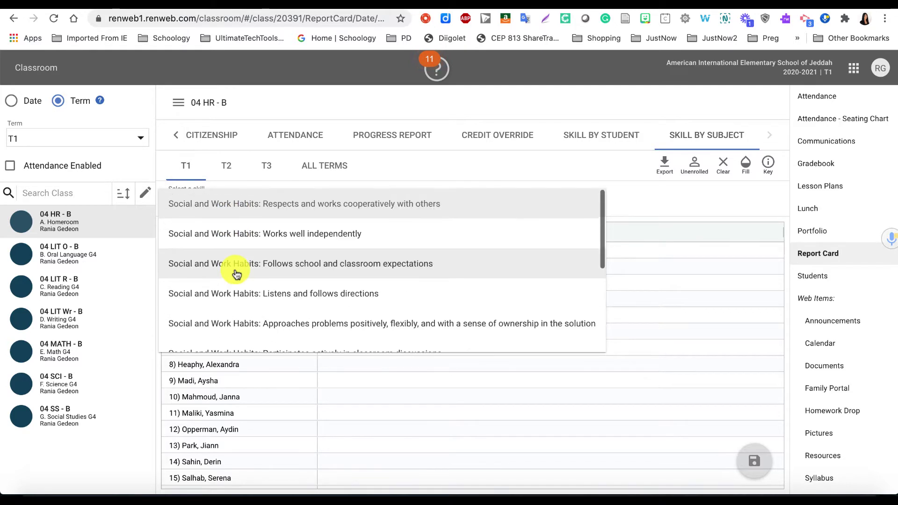
click(251, 234)
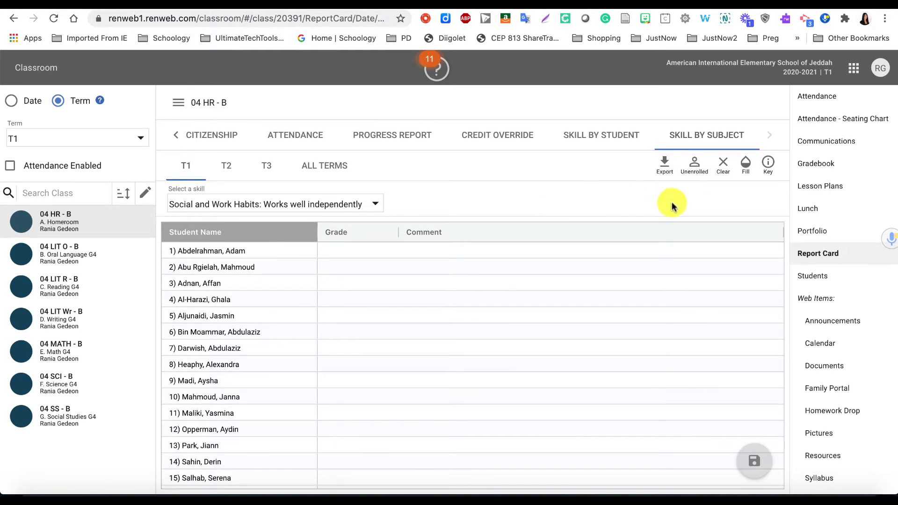
- Use Fill to apply grade 3 to all students for 'Works well independently' in T1
click(747, 165)
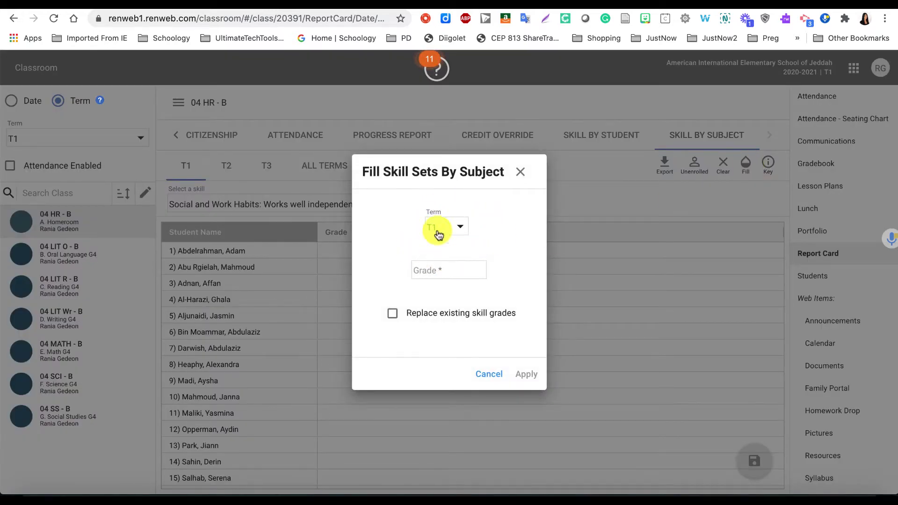
click(429, 275)
text(3)
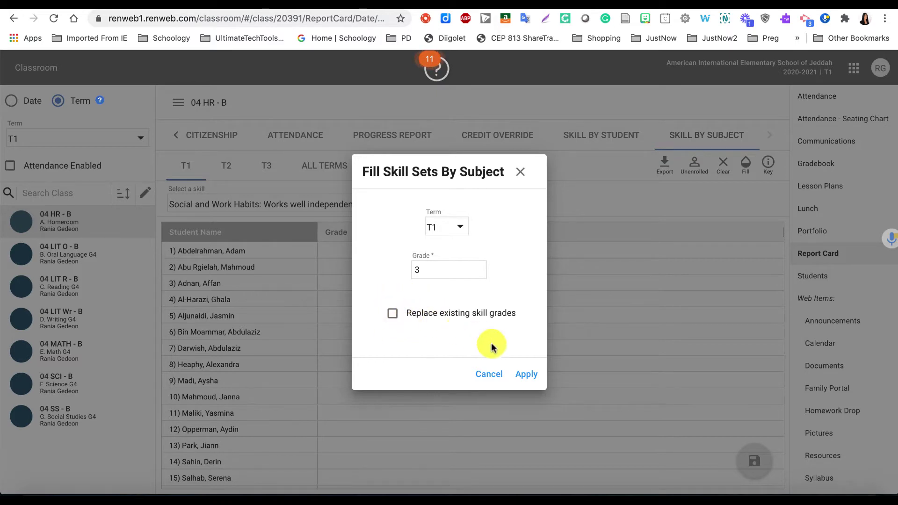
click(528, 375)
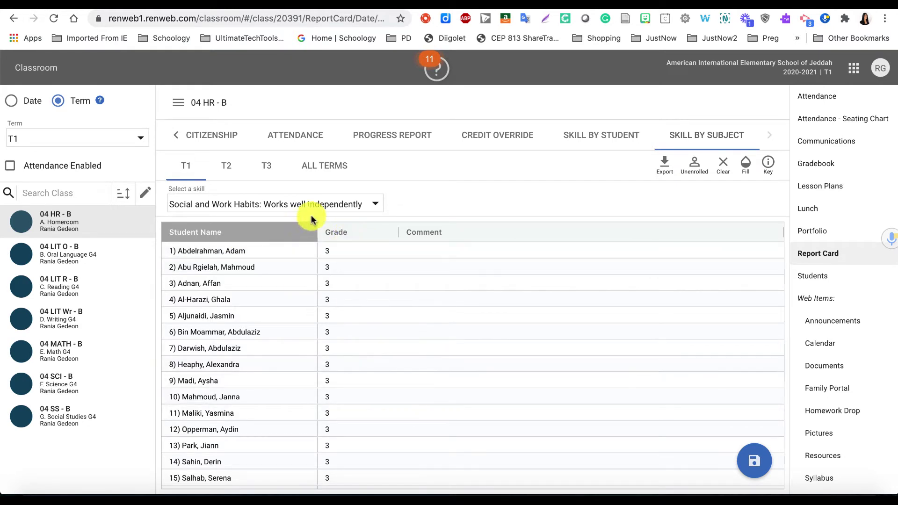
- Change the fifth and seventh students' grades to 2 and save, then clear all T1 skill grades
click(350, 317)
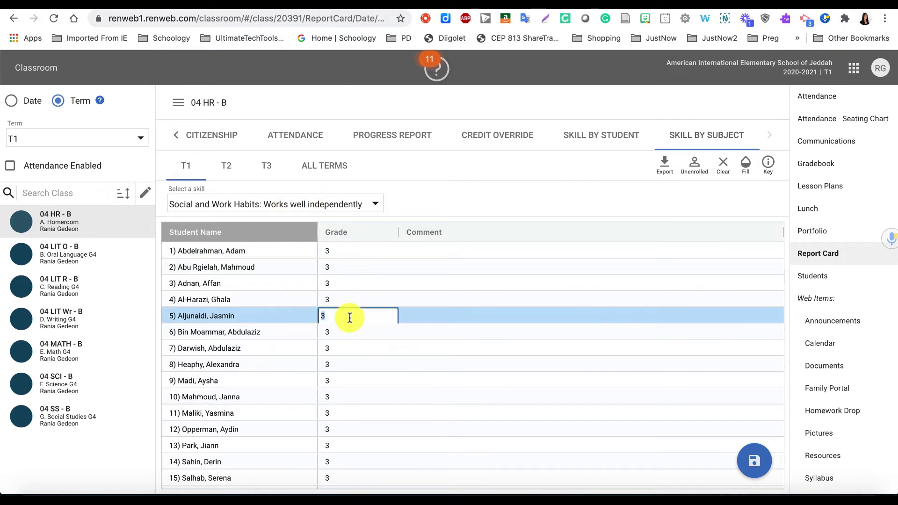
click(360, 300)
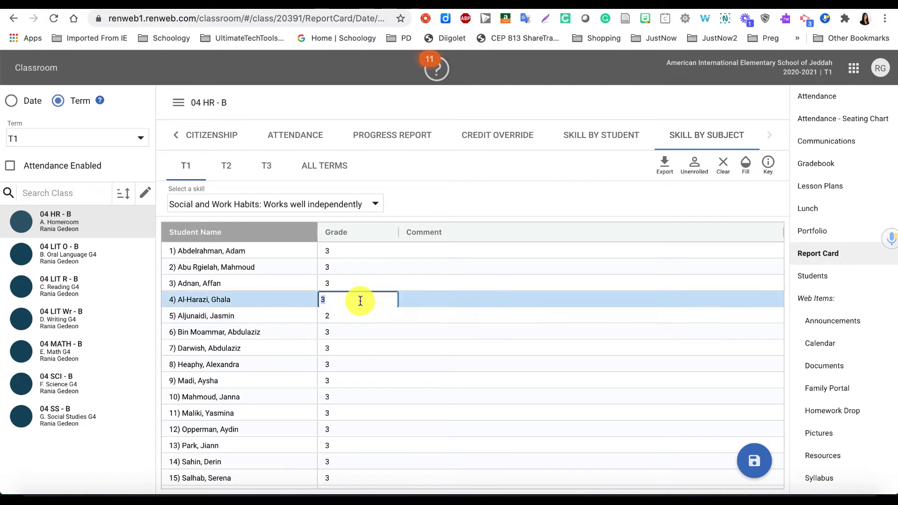
click(350, 350)
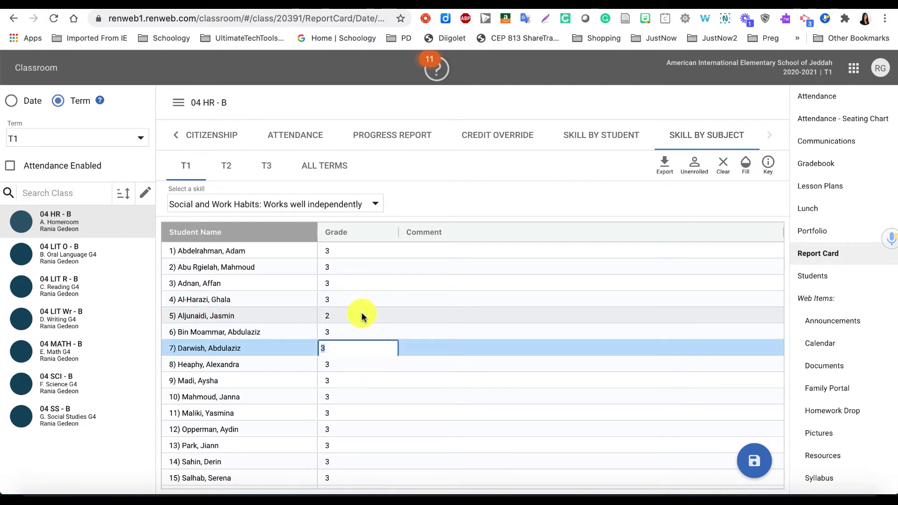
text(2)
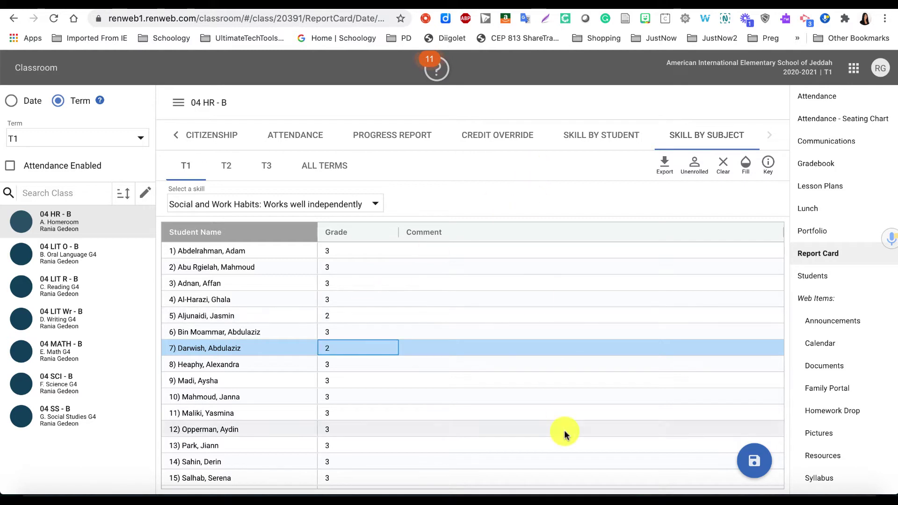
click(752, 462)
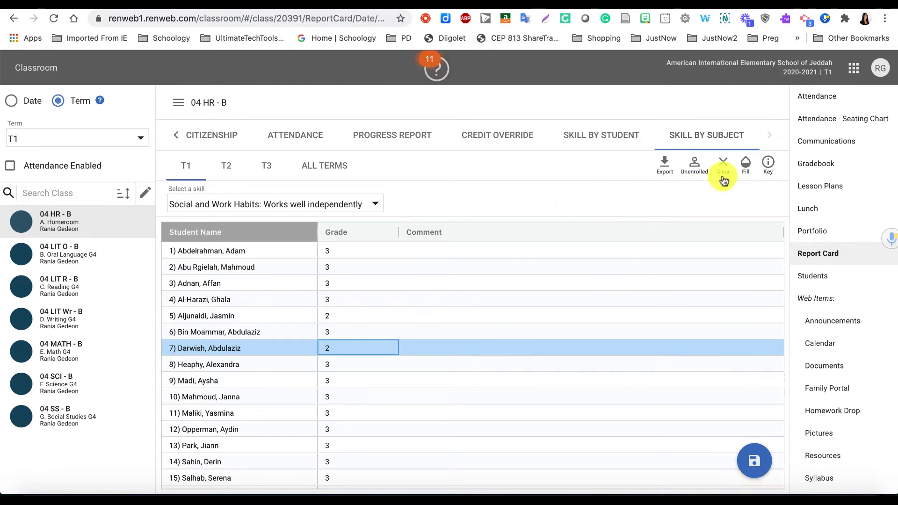
click(723, 170)
click(581, 329)
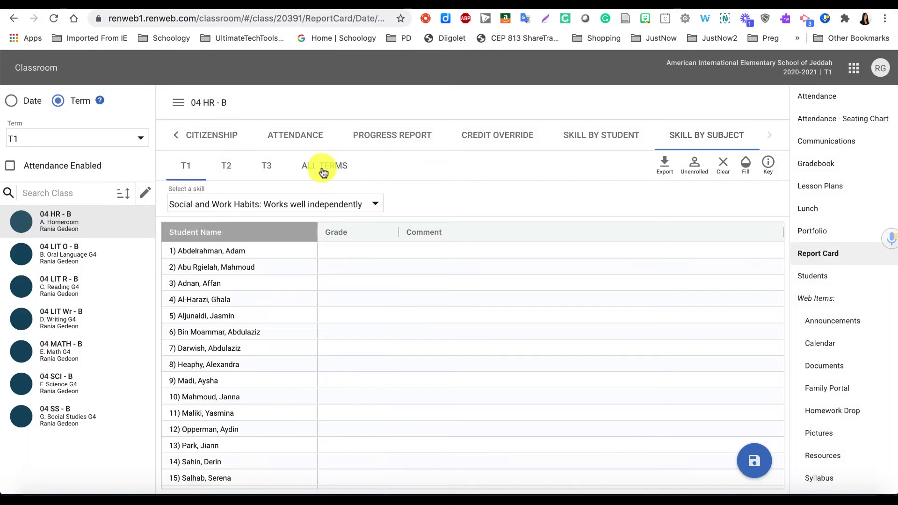
- Switch to the T1 Comments view, discarding unsaved changes, then open and close the first student's comment box
click(174, 136)
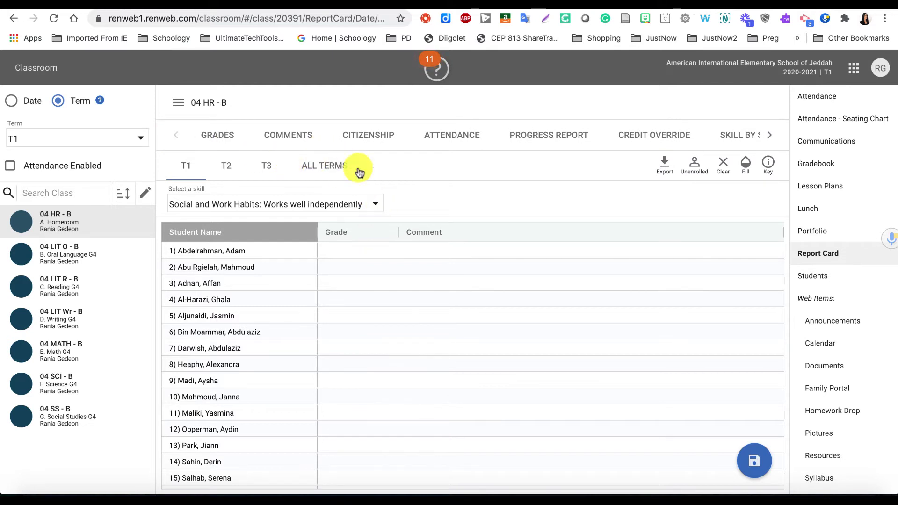
click(296, 136)
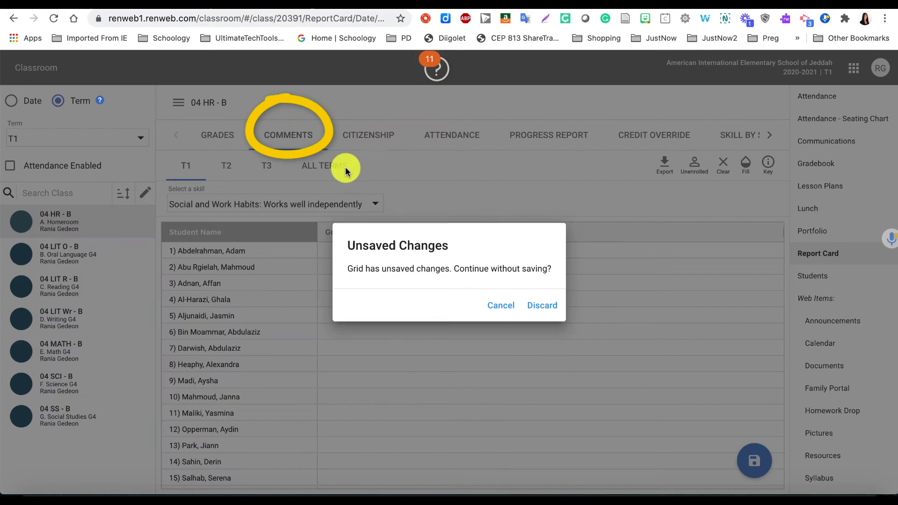
click(533, 306)
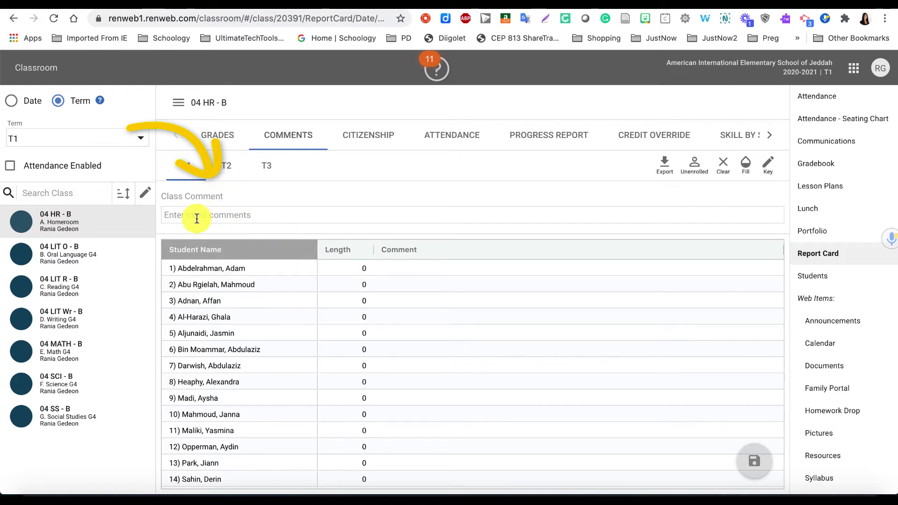
scroll(431, 393, down, 1)
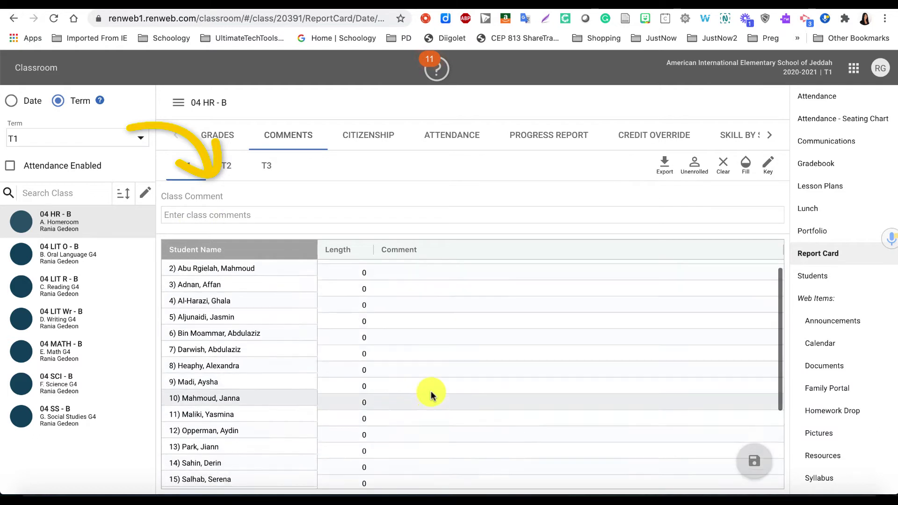
scroll(416, 294, up, 1)
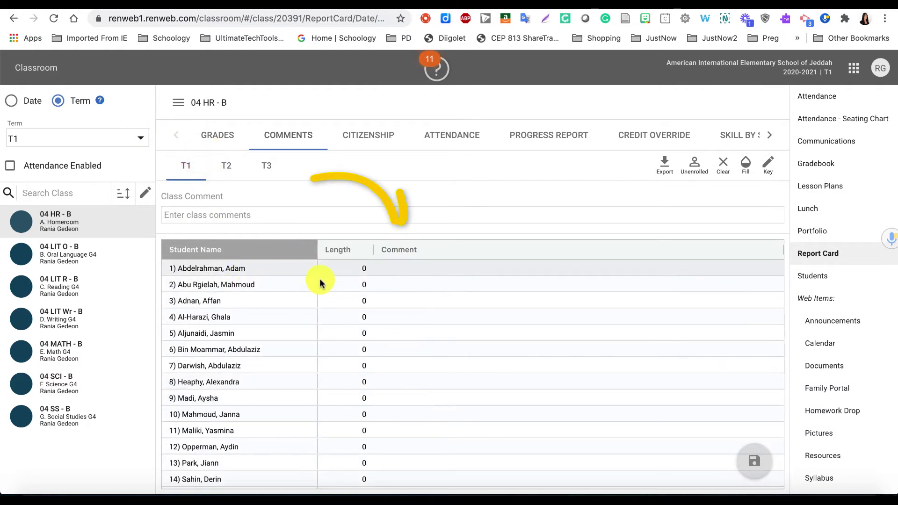
click(412, 271)
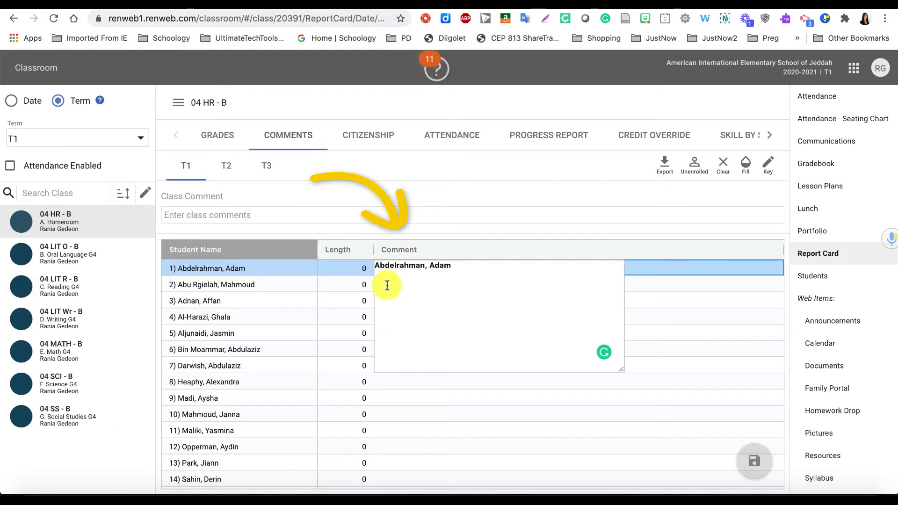
click(525, 213)
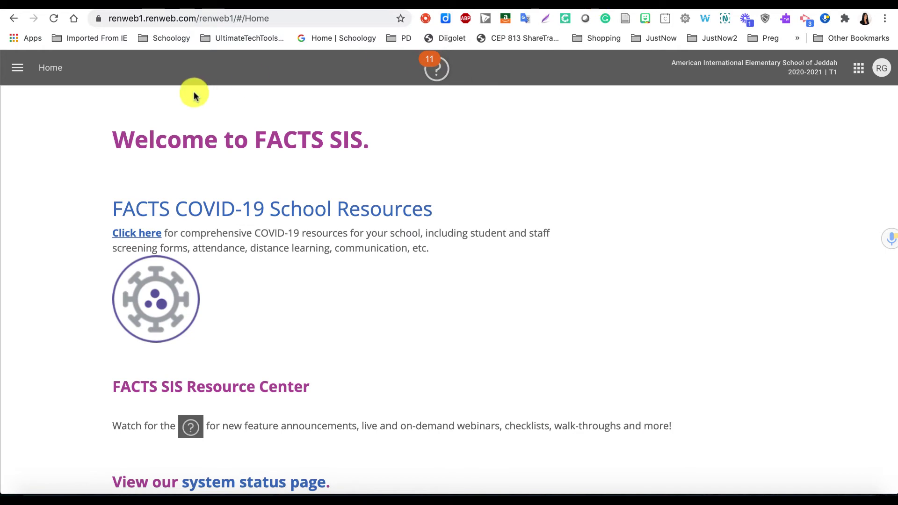
- In Report Manager, pick the RCK: 2013Current report from the Student category
click(18, 69)
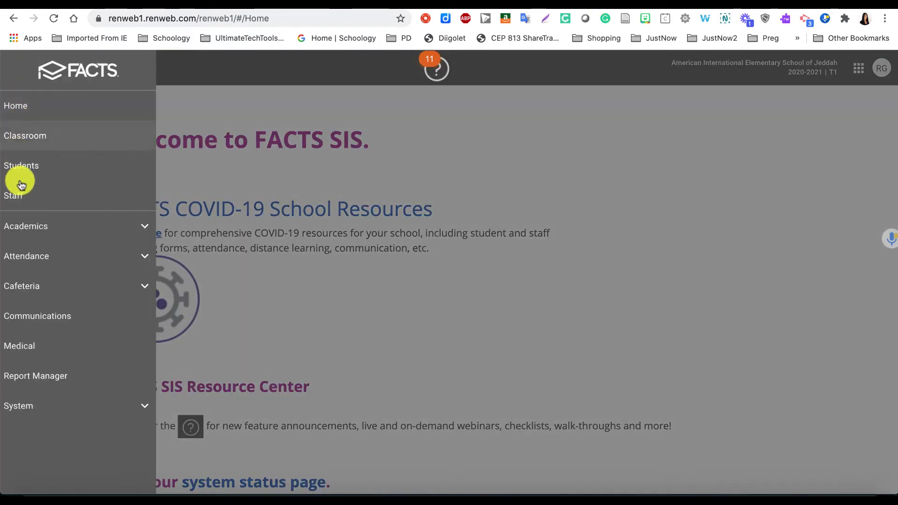
click(71, 372)
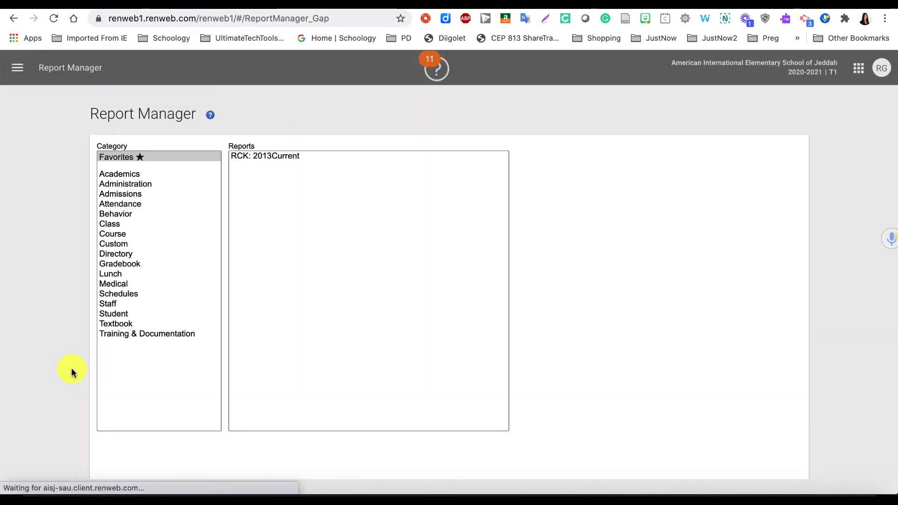
click(112, 315)
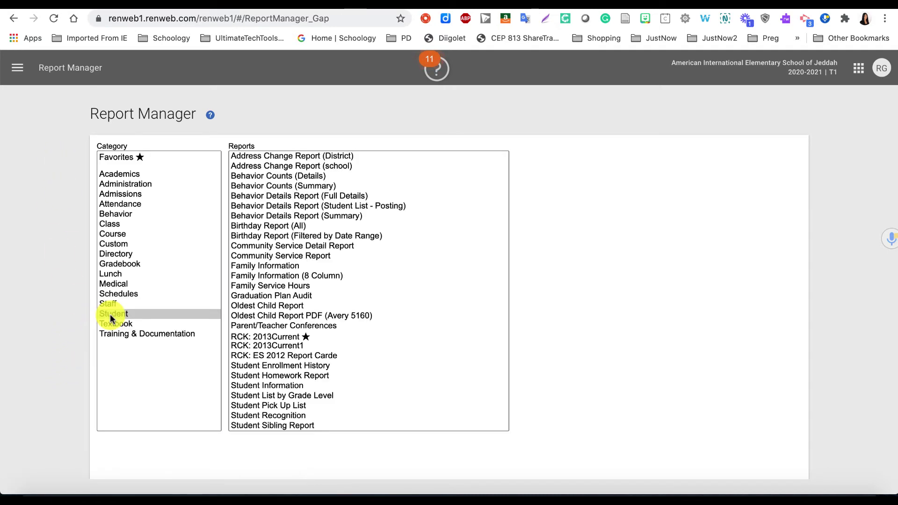
scroll(315, 308, down, 2)
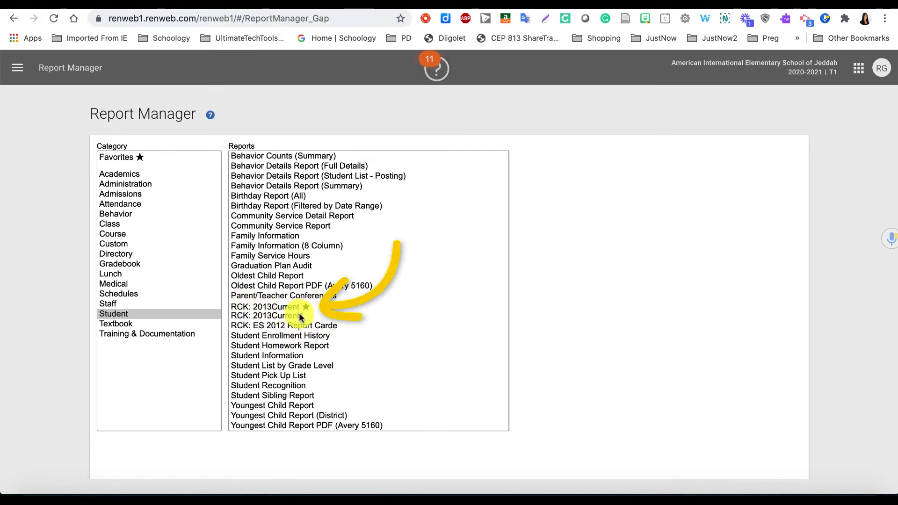
click(293, 306)
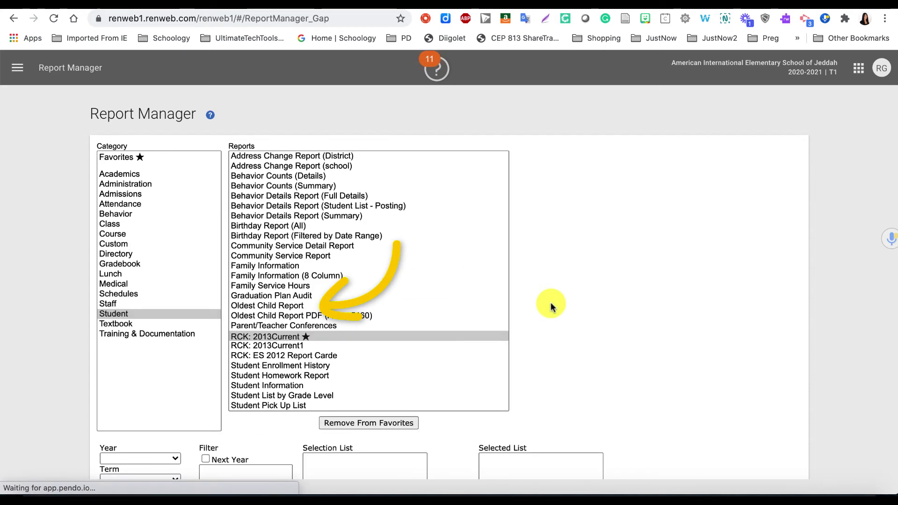
- Add the first student to the Selected List and view their Elementary Skills Based Report Card
scroll(552, 307, down, 4)
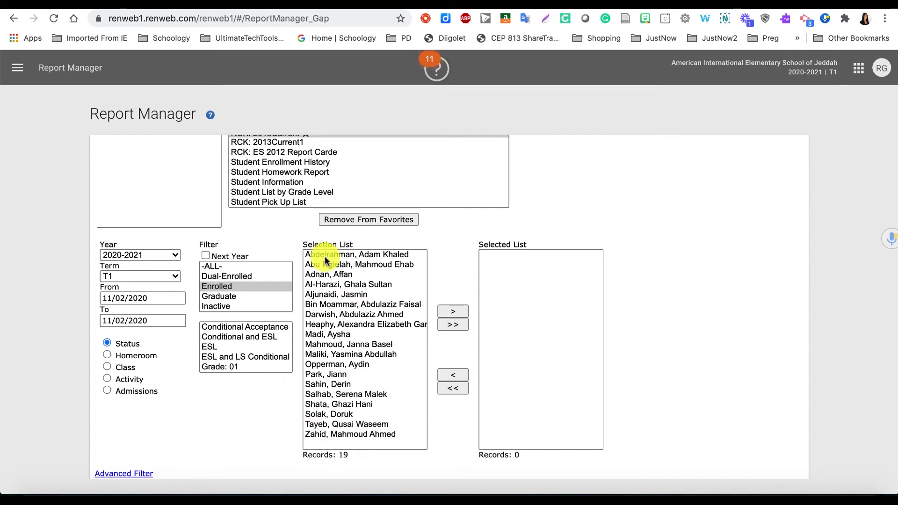
click(359, 255)
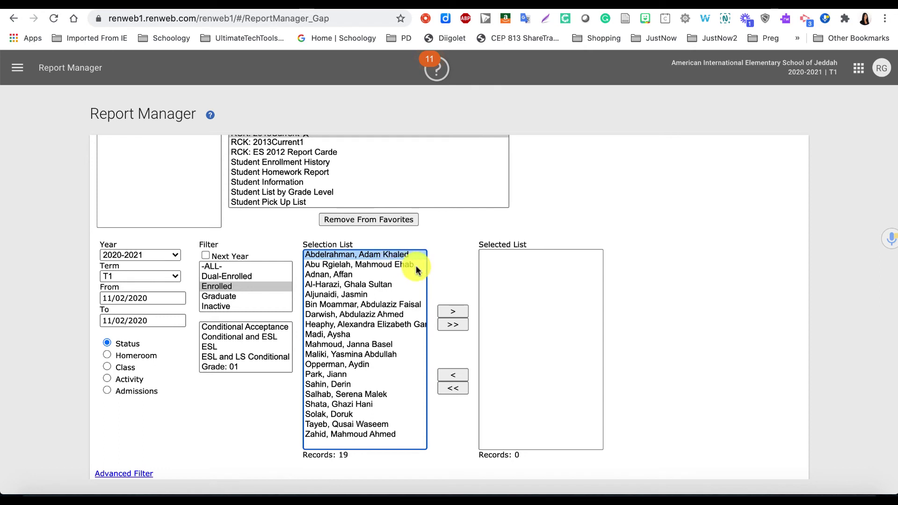
click(453, 311)
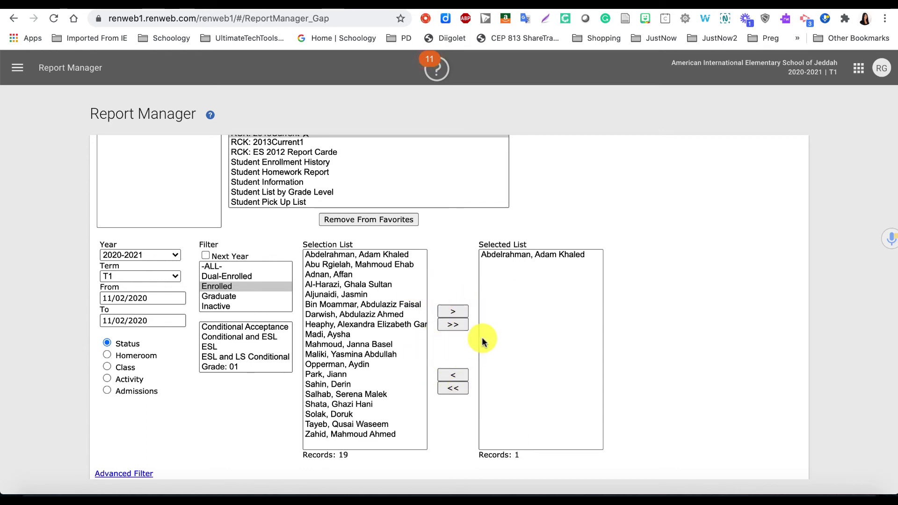
scroll(593, 303, down, 1)
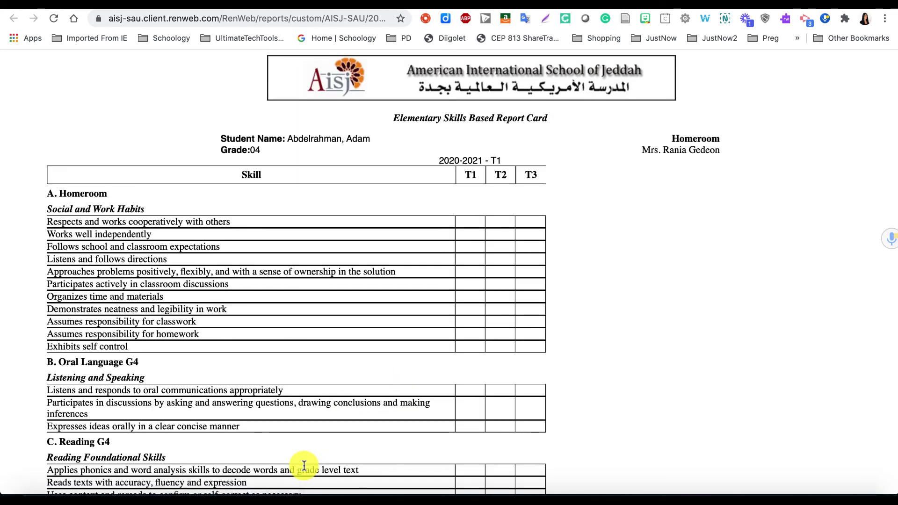
scroll(486, 379, down, 3)
scroll(486, 379, up, 3)
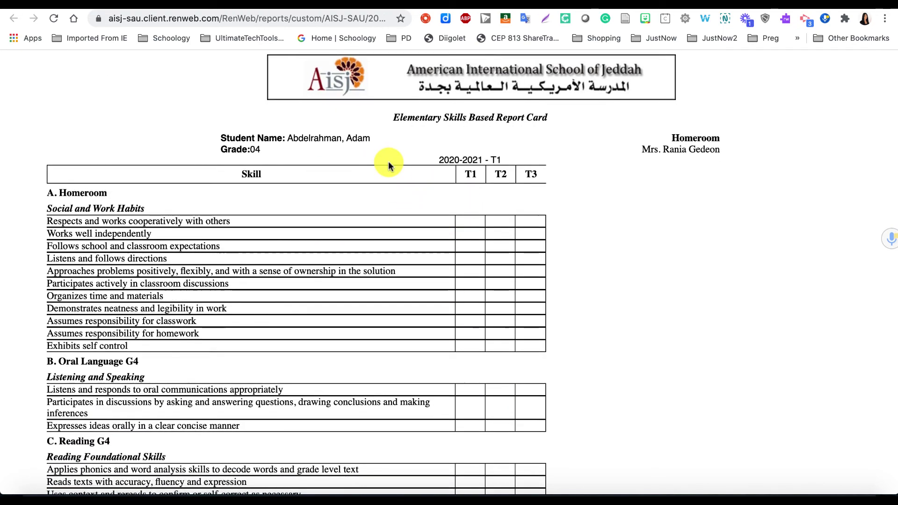
scroll(390, 163, down, 2)
scroll(388, 162, up, 2)
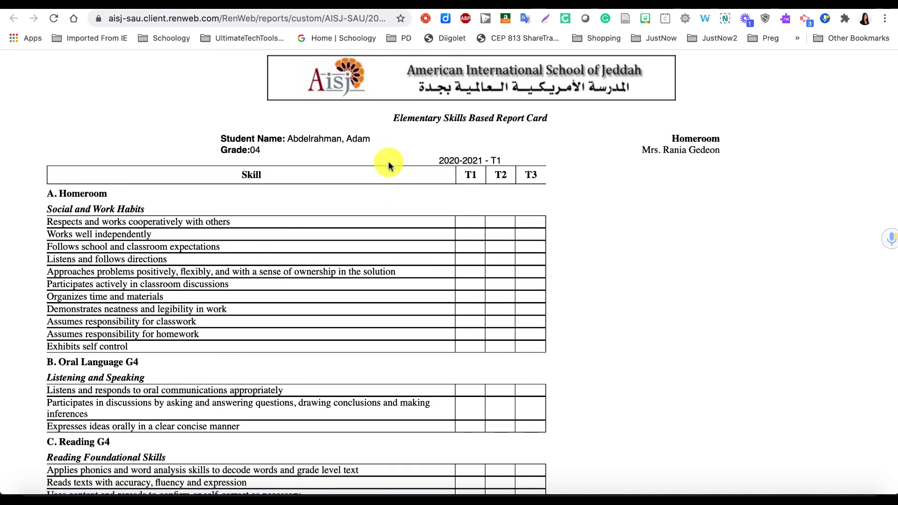
scroll(388, 164, down, 2)
scroll(389, 164, up, 2)
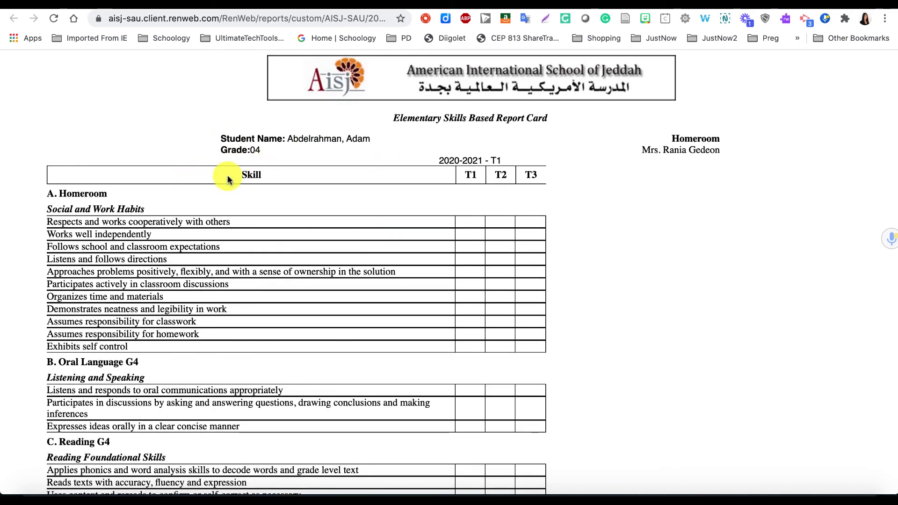
scroll(178, 257, down, 3)
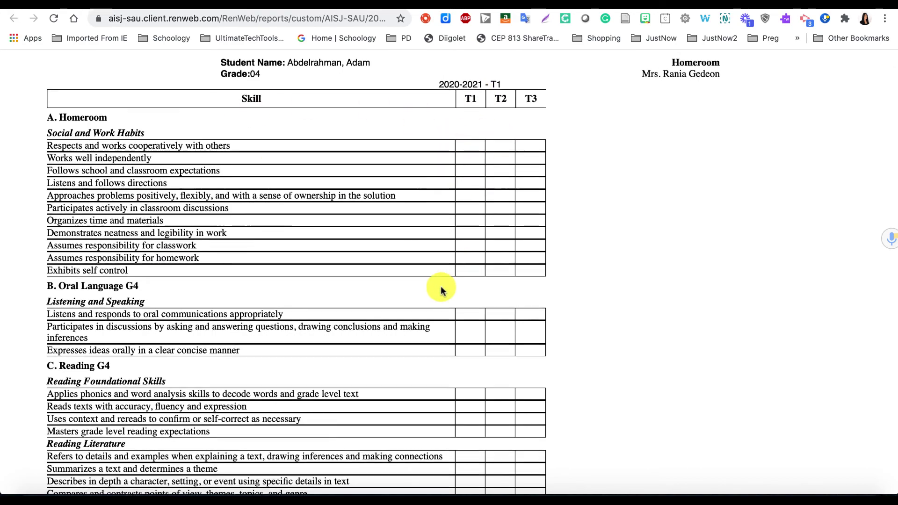
scroll(441, 291, down, 9)
scroll(440, 287, down, 2)
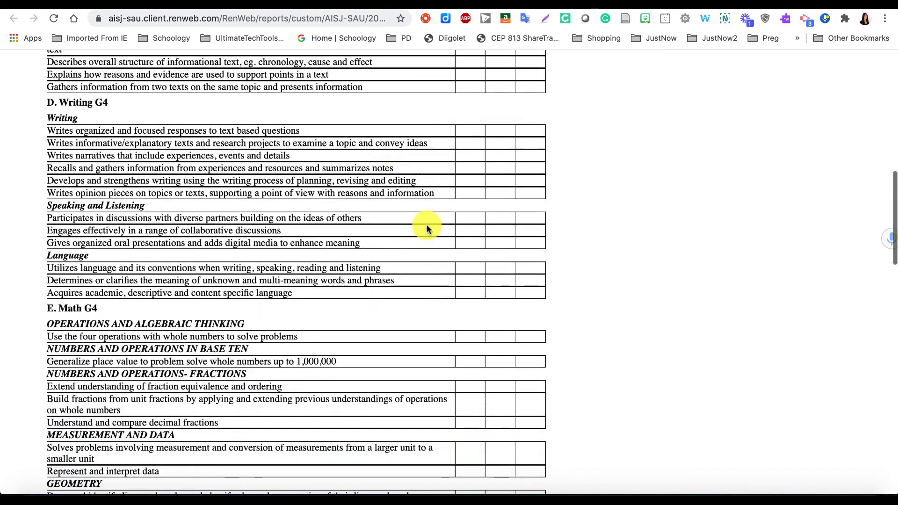
scroll(428, 255, down, 6)
scroll(430, 255, down, 15)
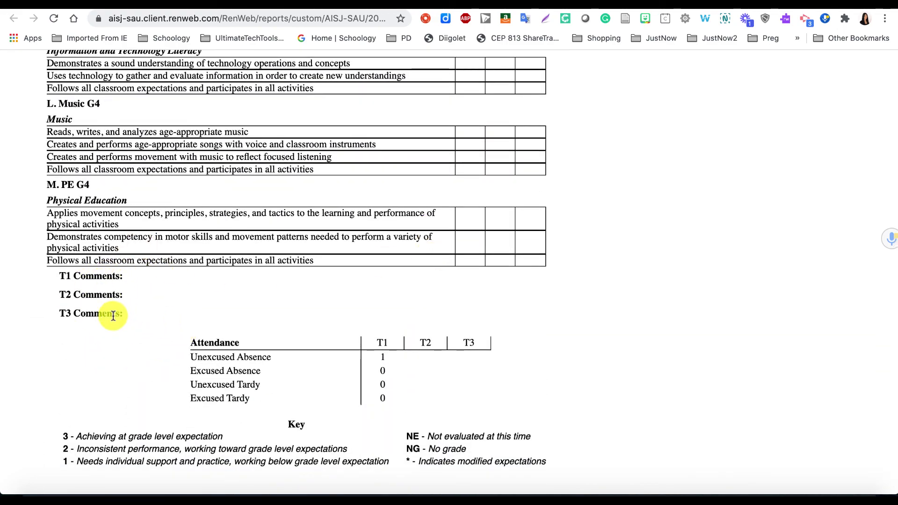
scroll(234, 326, down, 1)
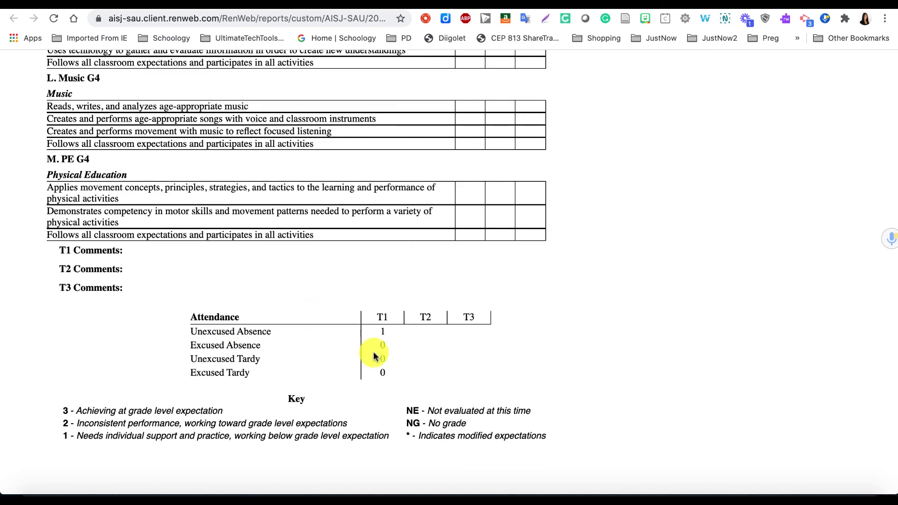
scroll(375, 354, up, 20)
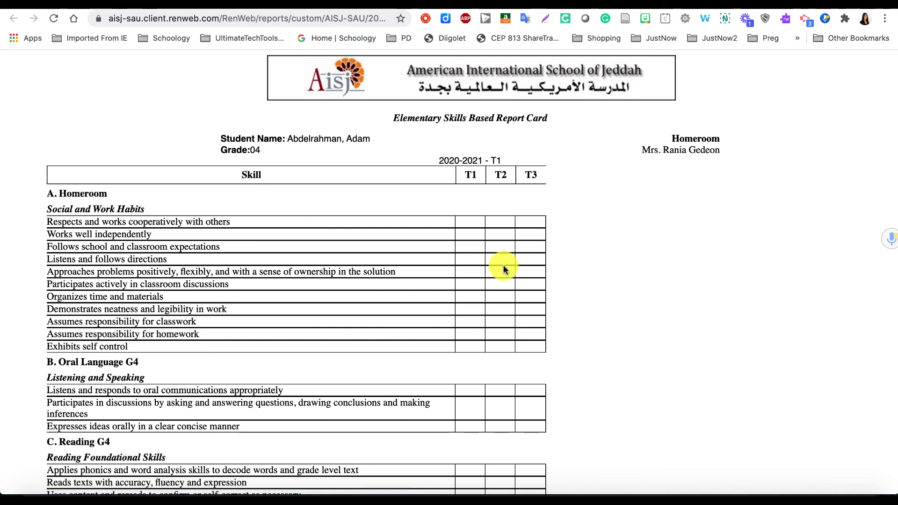
scroll(503, 268, down, 3)
scroll(503, 267, up, 3)
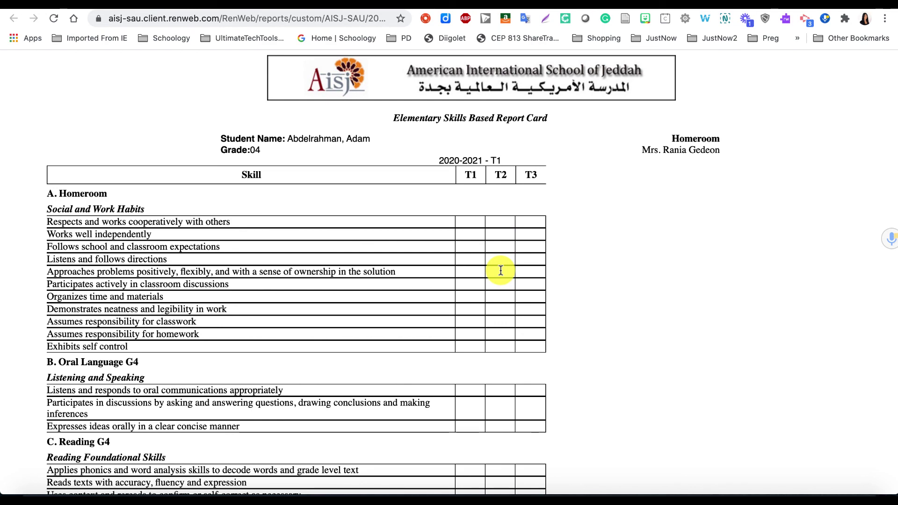
scroll(500, 271, down, 2)
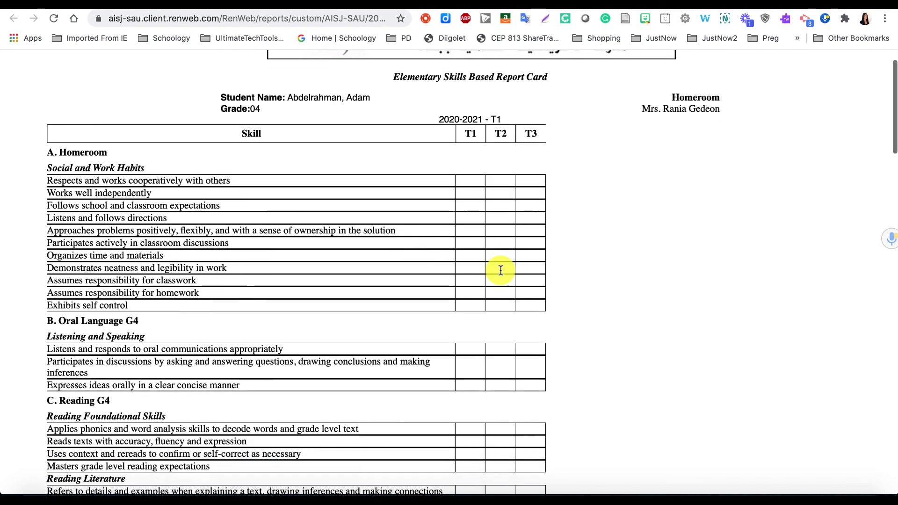
scroll(501, 271, up, 2)
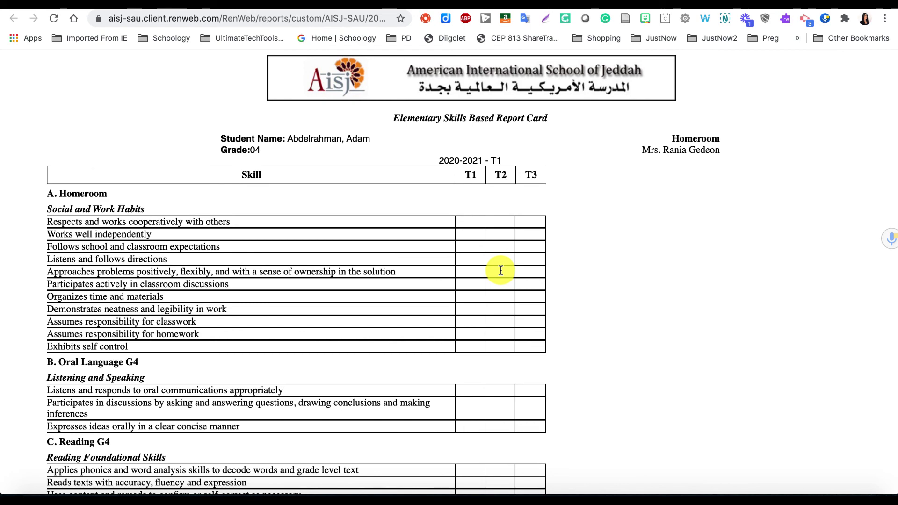